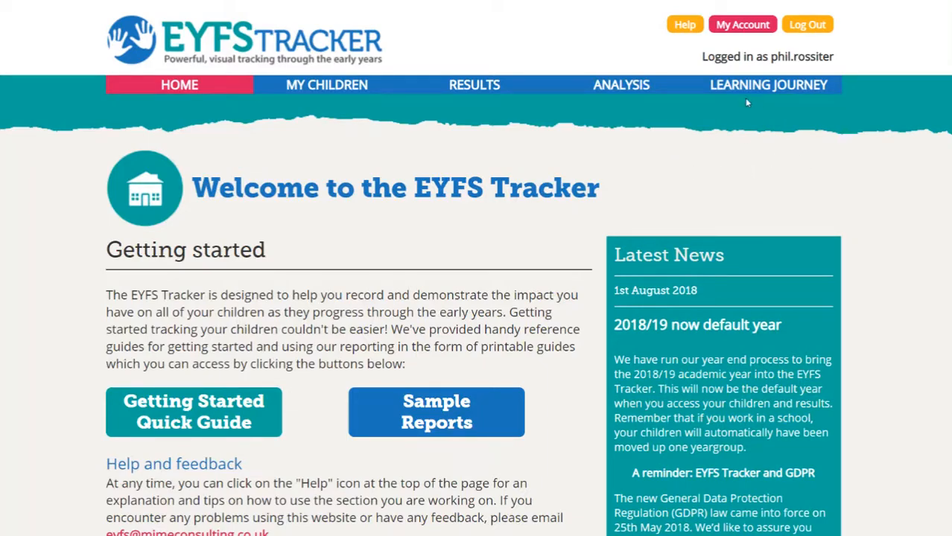
Open the new Learning Journey report that supports Word export
left_click(819, 88)
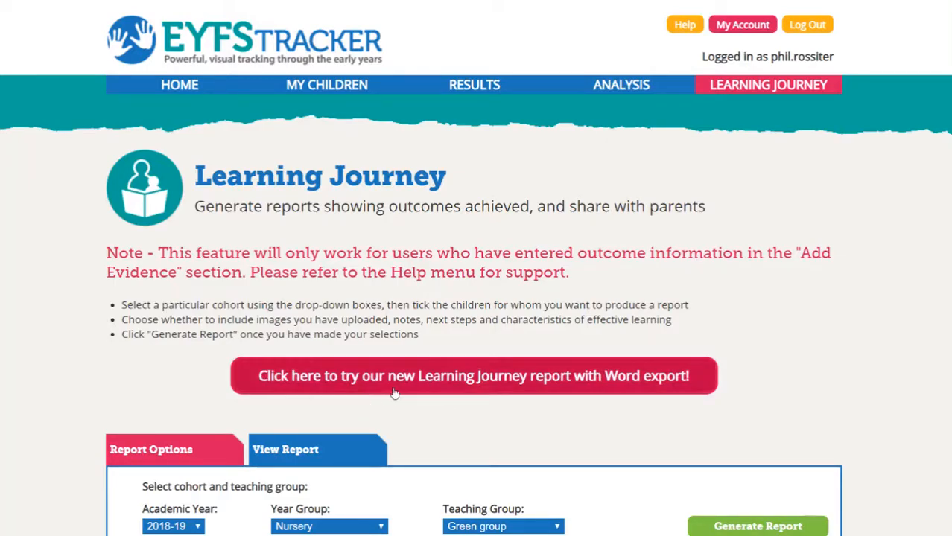
left_click(491, 382)
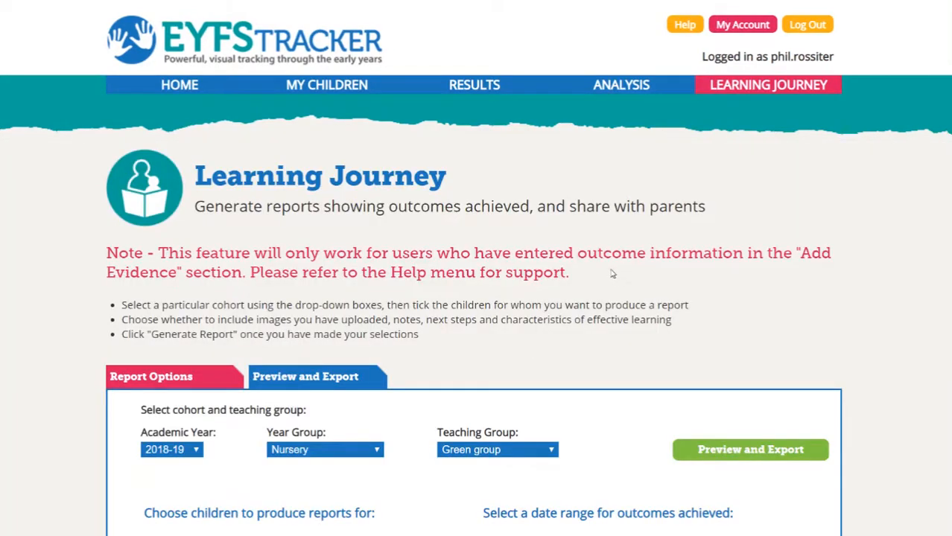
Set the report's teaching group to All Teaching Groups for the 2018-19 Nursery cohort
scroll(476, 269, "down", 2)
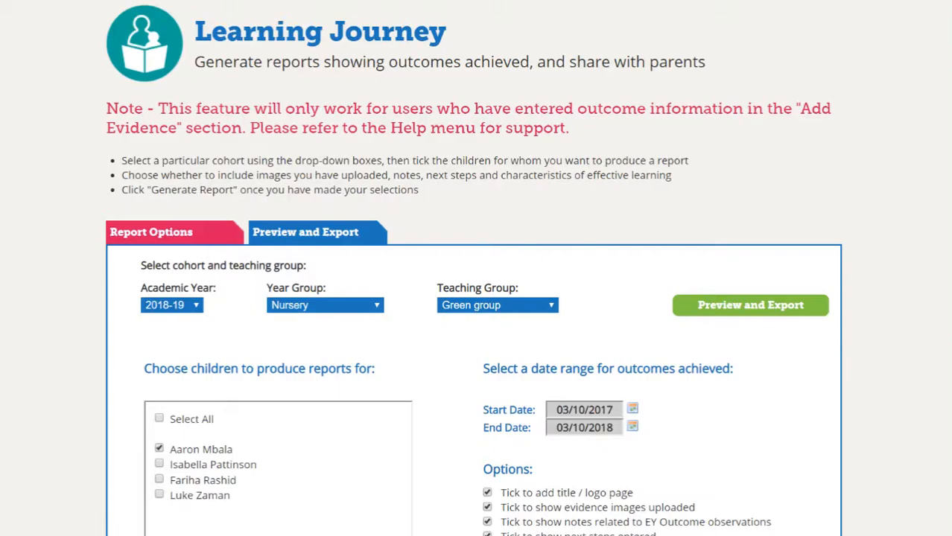
scroll(474, 298, "down", 1)
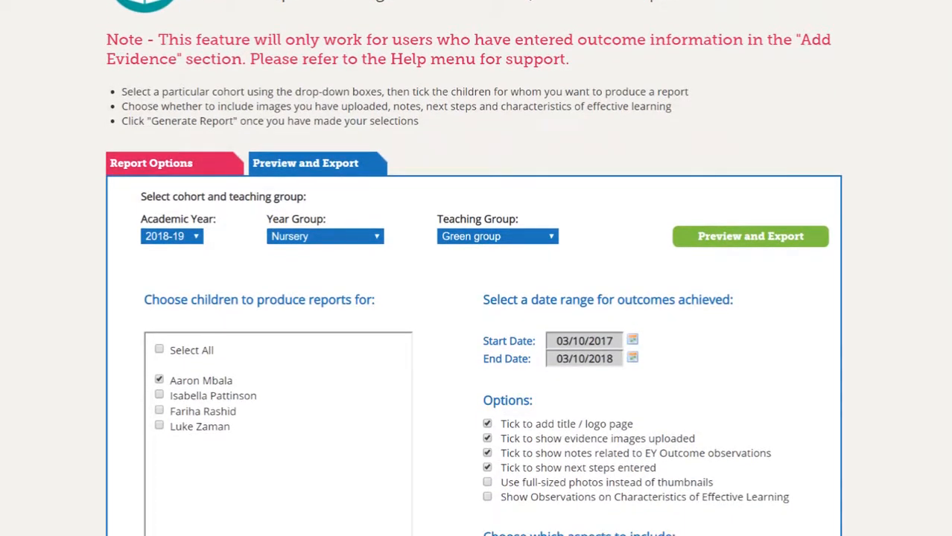
scroll(474, 298, "down", 1)
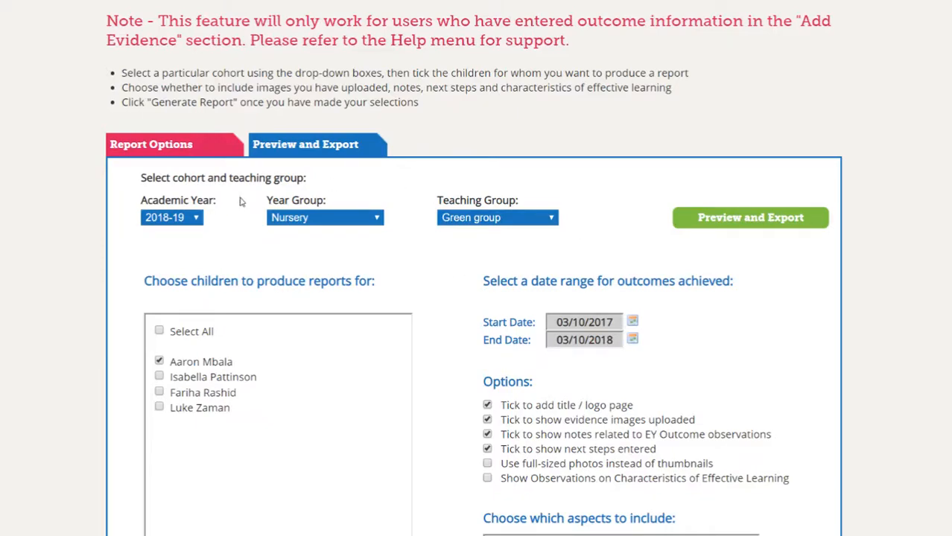
left_click(489, 217)
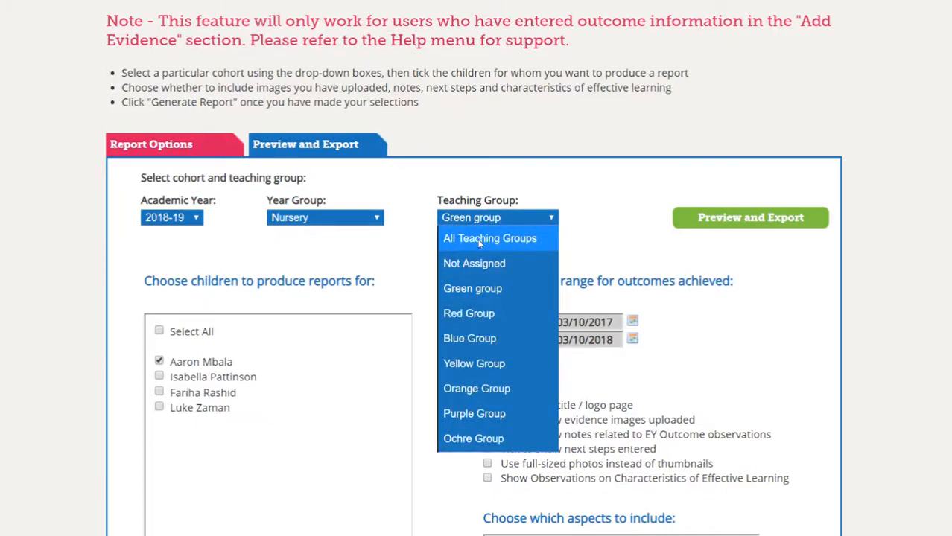
left_click(479, 240)
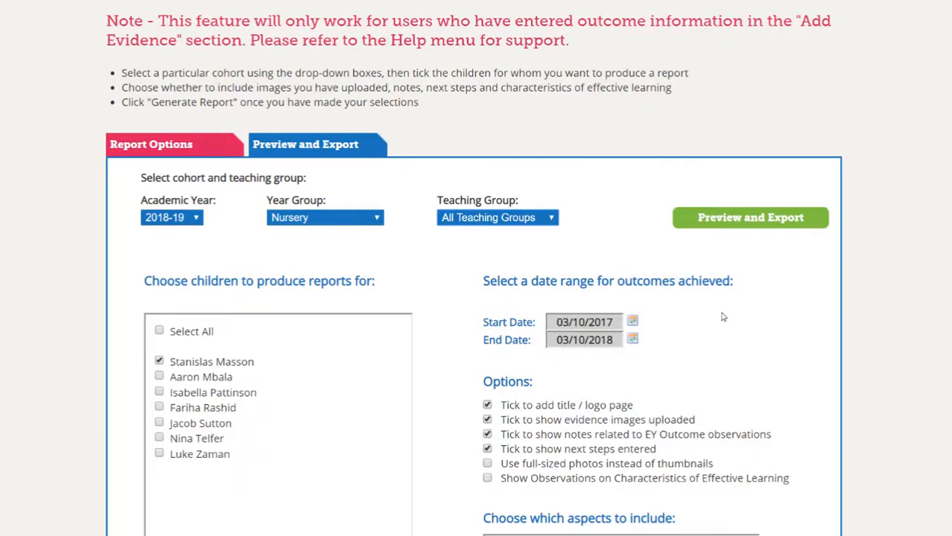
Enable the report option to use full-sized photos instead of thumbnails
scroll(729, 321, "down", 1)
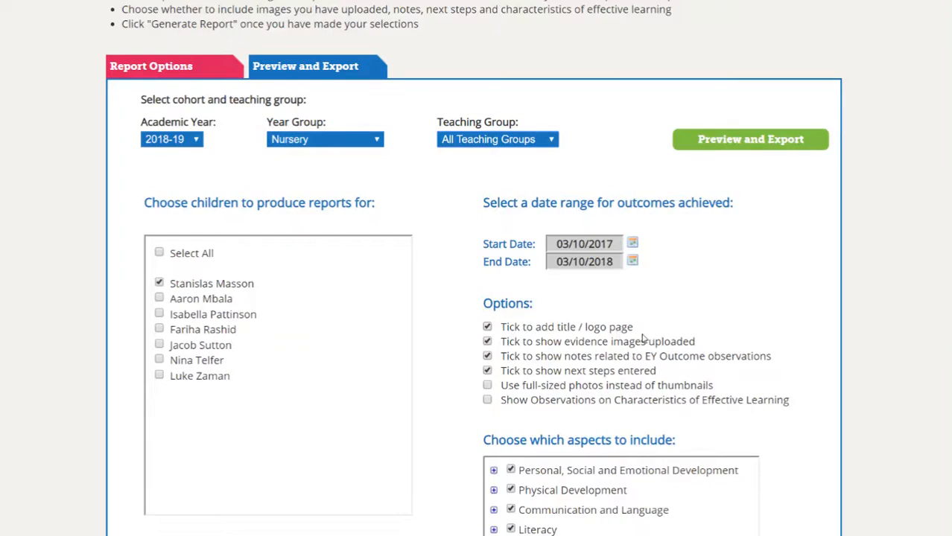
scroll(641, 340, "up", 5)
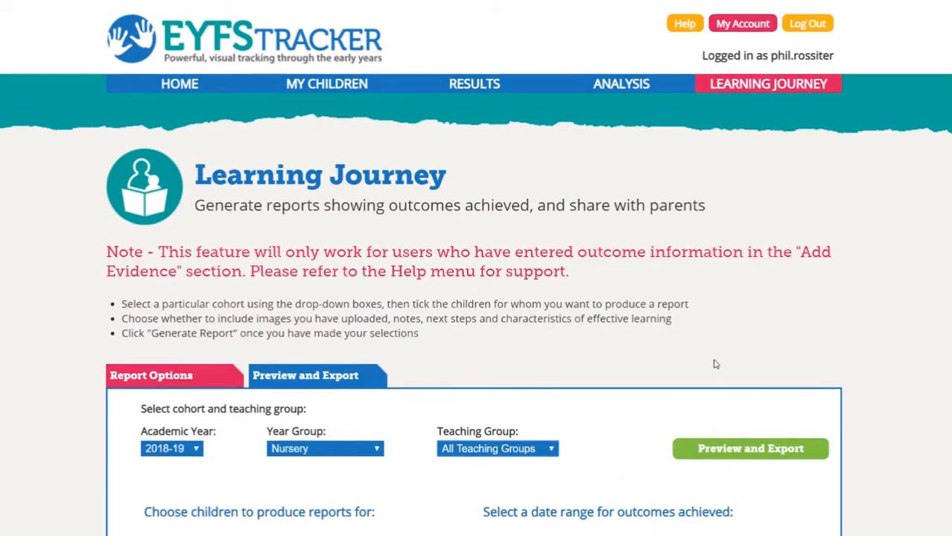
scroll(716, 302, "down", 5)
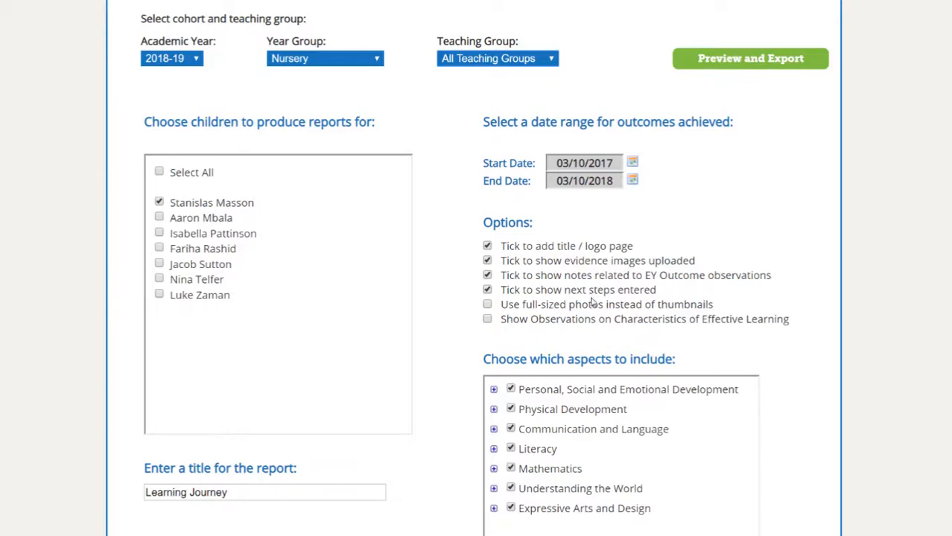
scroll(581, 333, "down", 1)
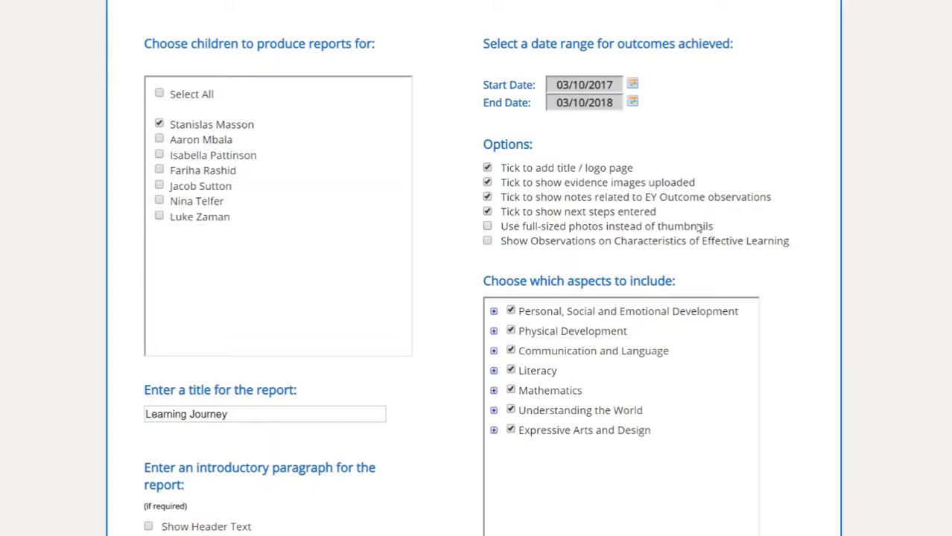
left_click(488, 229)
Enable the header text and enter the introduction "Here is a list of the things that our children have done in the last 12 months."
scroll(402, 310, "down", 2)
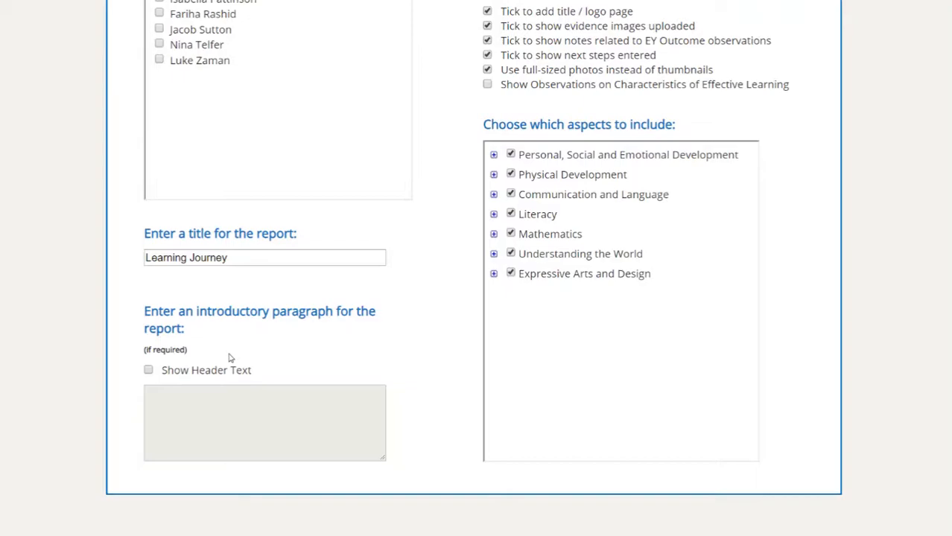
left_click(148, 371)
left_click(216, 430)
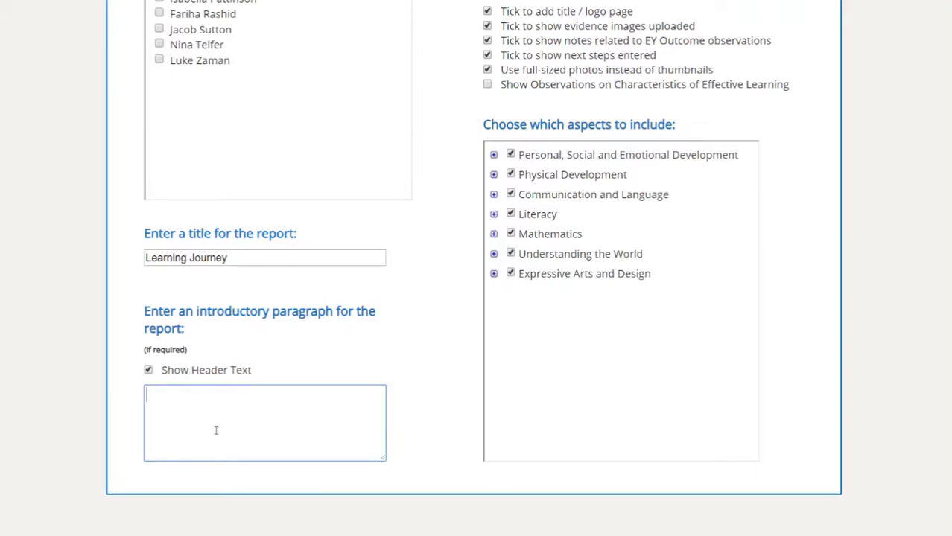
type("Here is a ")
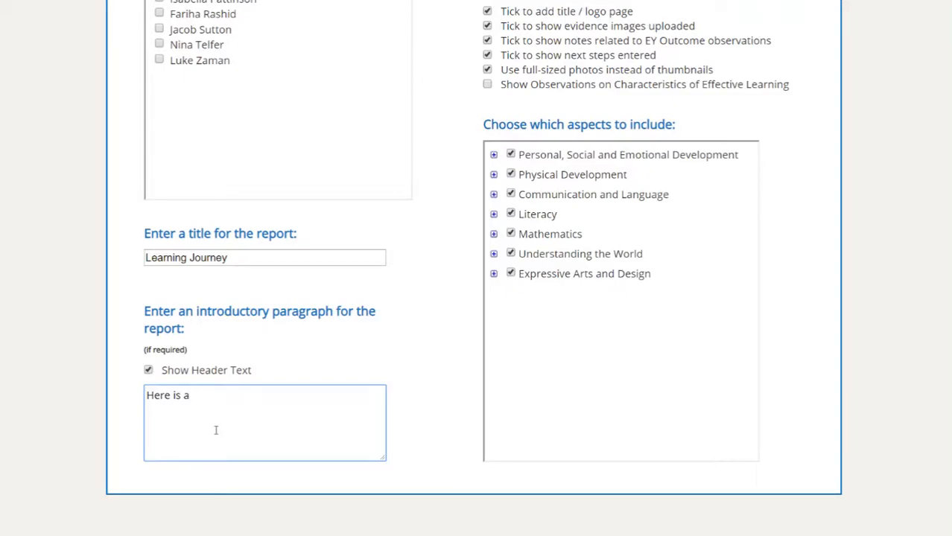
type("list of thing")
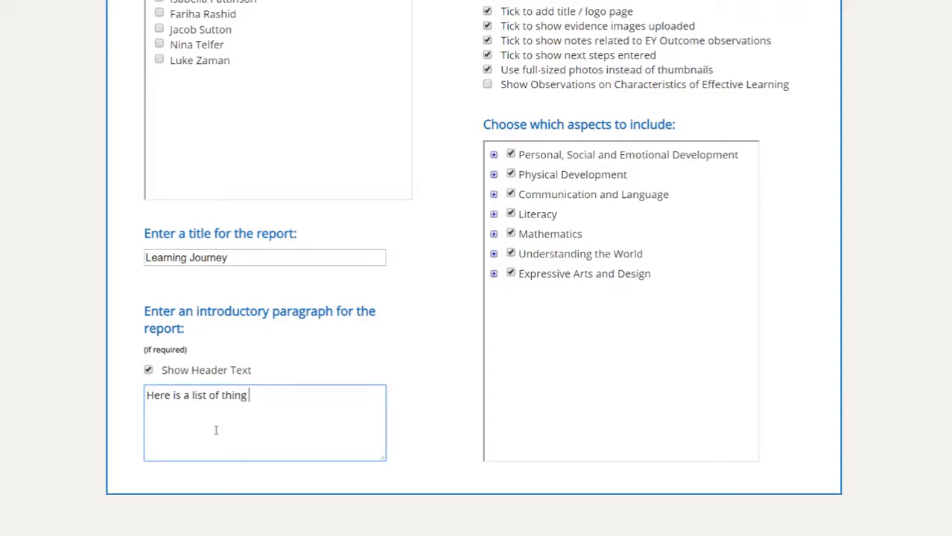
key("BackSpace")
key("BackSpace")
type("e things that our children have done in the last")
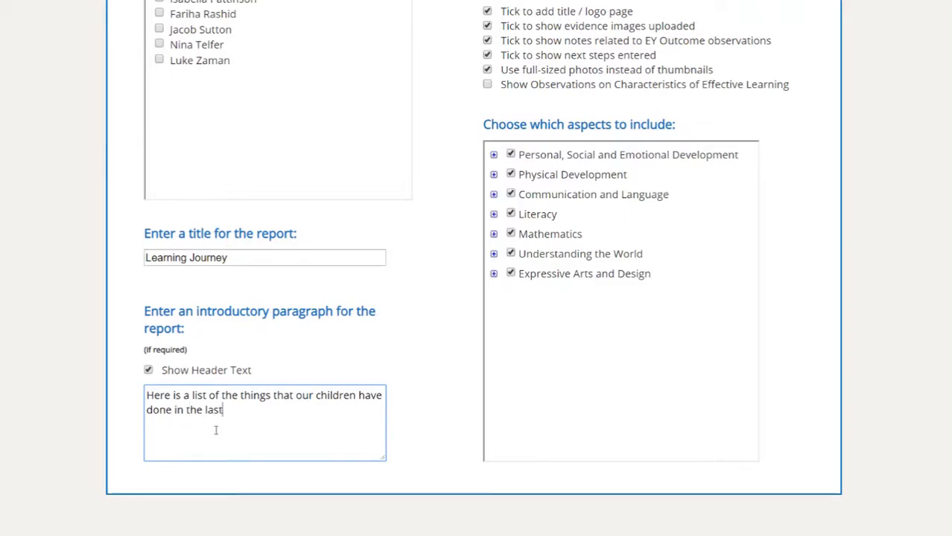
type(" 12 month")
type("s")
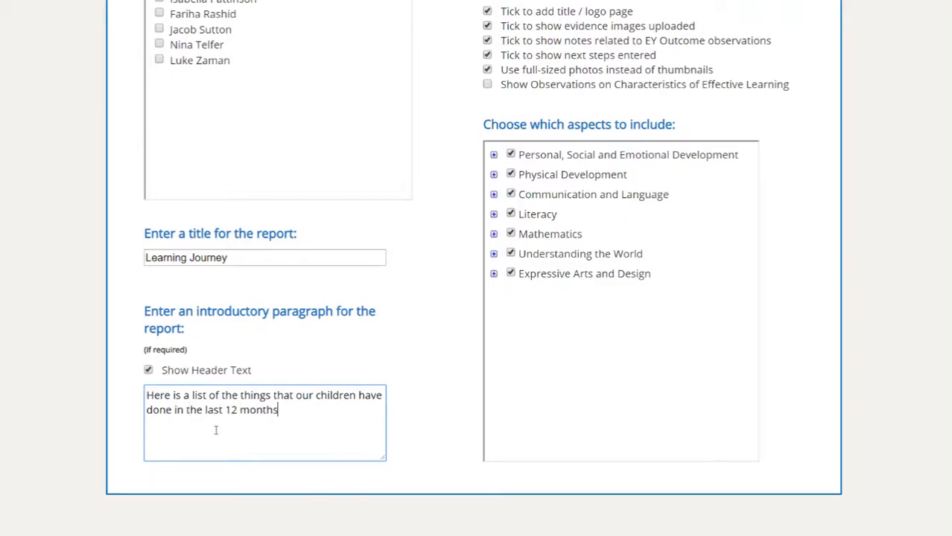
type(".")
Expand the Literacy aspect to show its sub-aspects, and generate the Learning Journey report preview
scroll(648, 398, "up", 2)
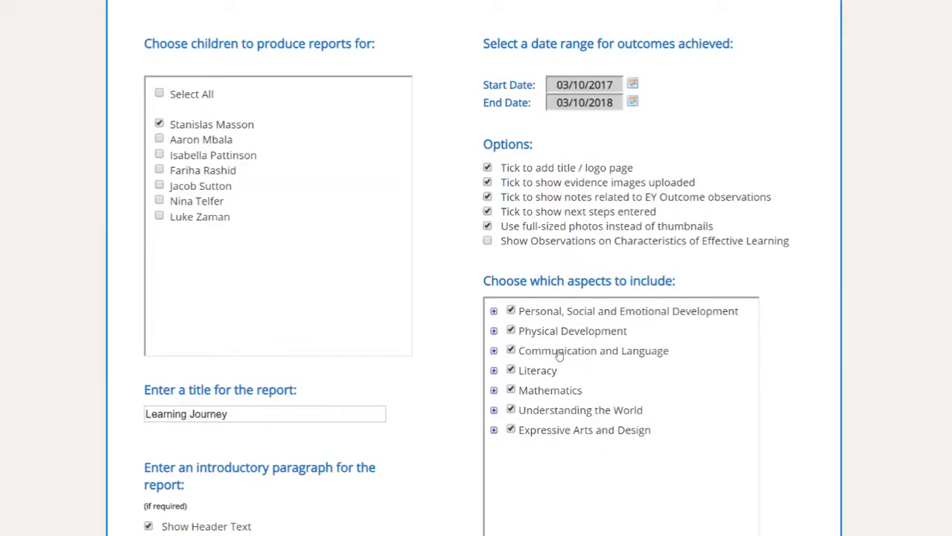
left_click(494, 372)
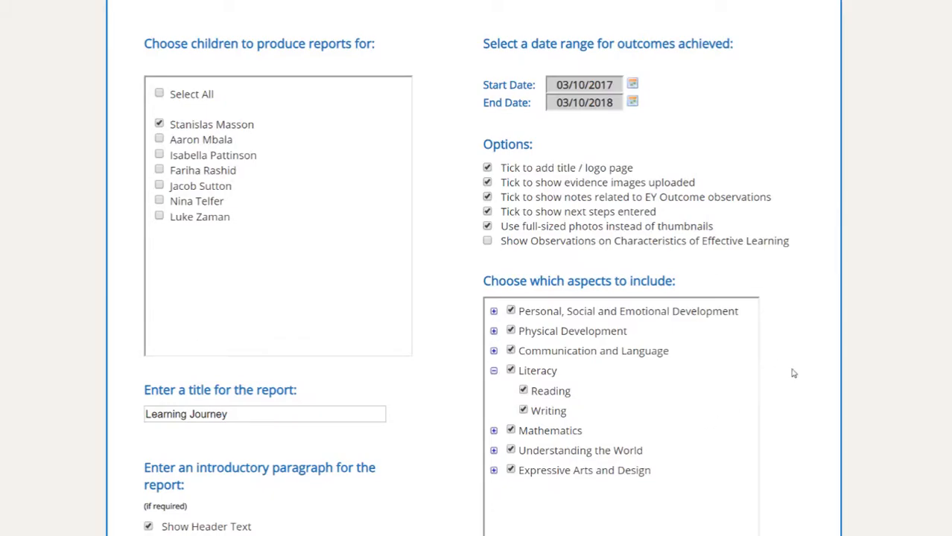
scroll(794, 370, "up", 1)
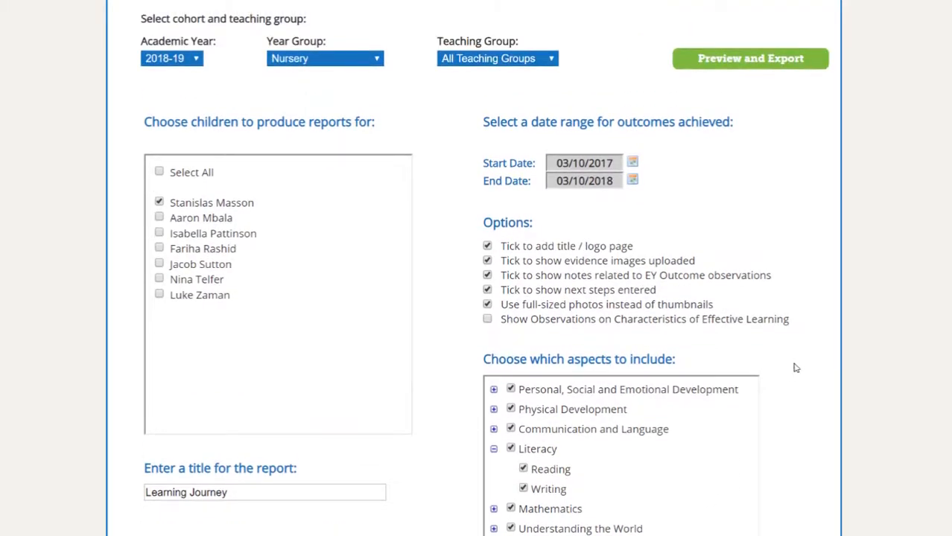
scroll(692, 270, "up", 1)
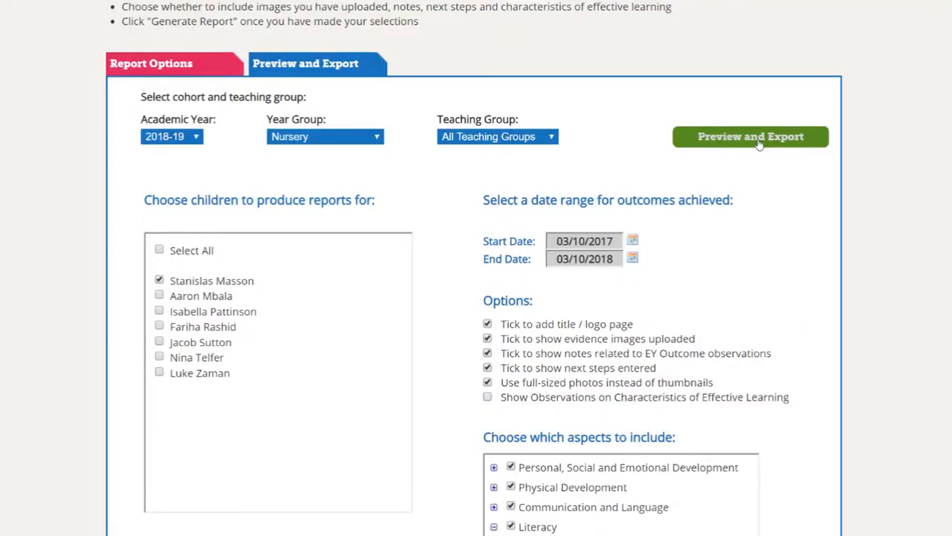
left_click(812, 142)
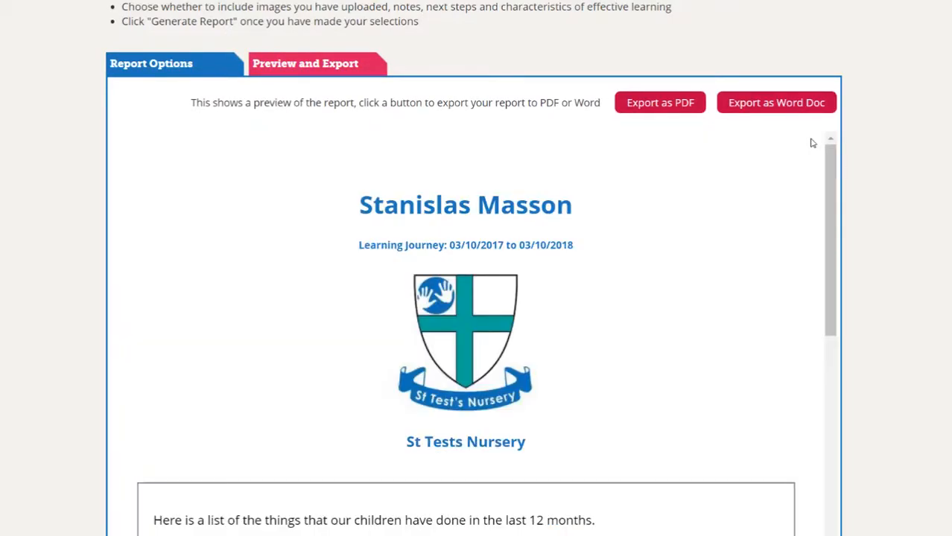
Examine the report preview, including the title page, introduction, next steps, and the Making relationships outcomes with their notes and photos
scroll(474, 298, "down", 1)
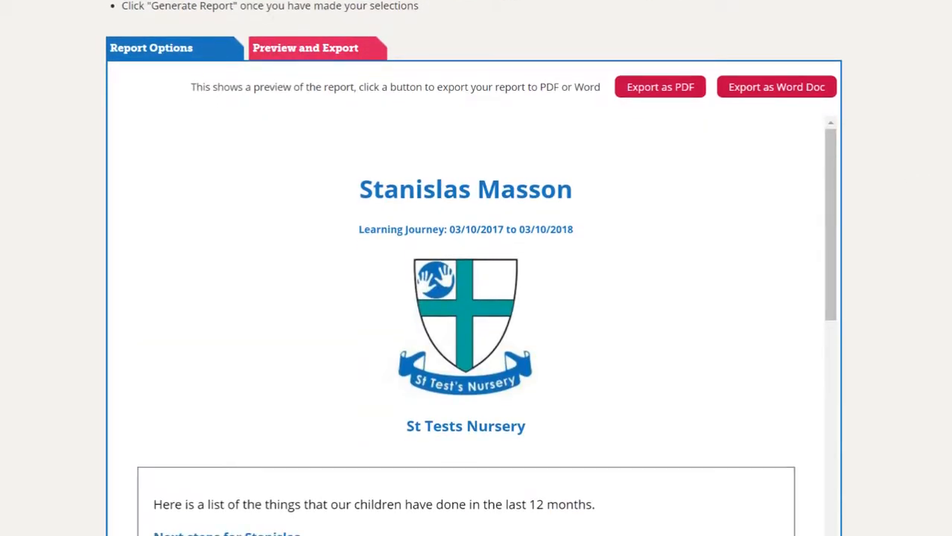
left_click_drag(834, 196, 837, 216)
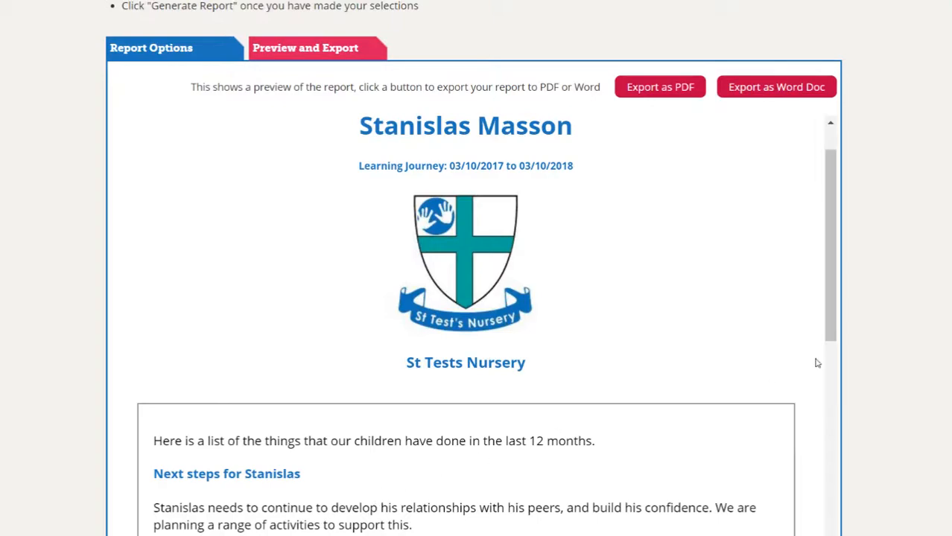
left_click_drag(833, 270, 828, 334)
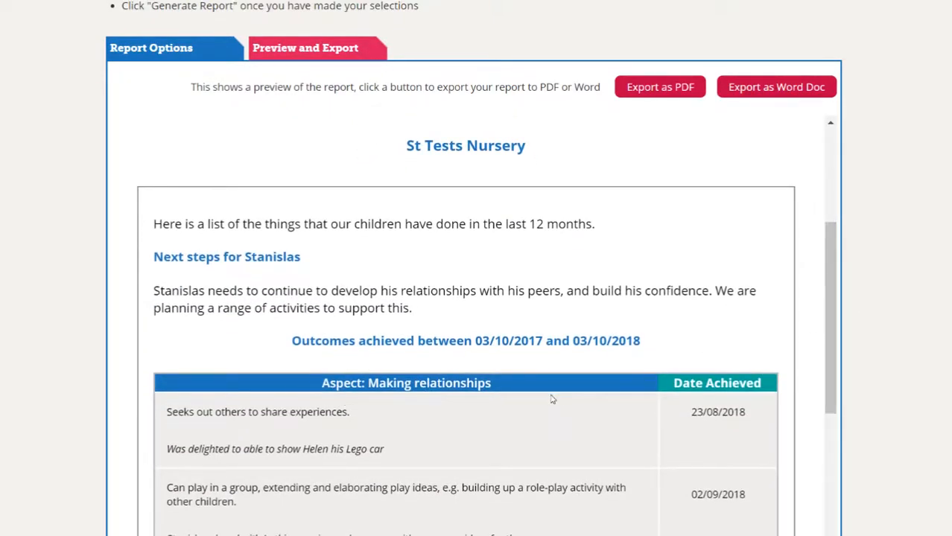
left_click_drag(167, 412, 347, 413)
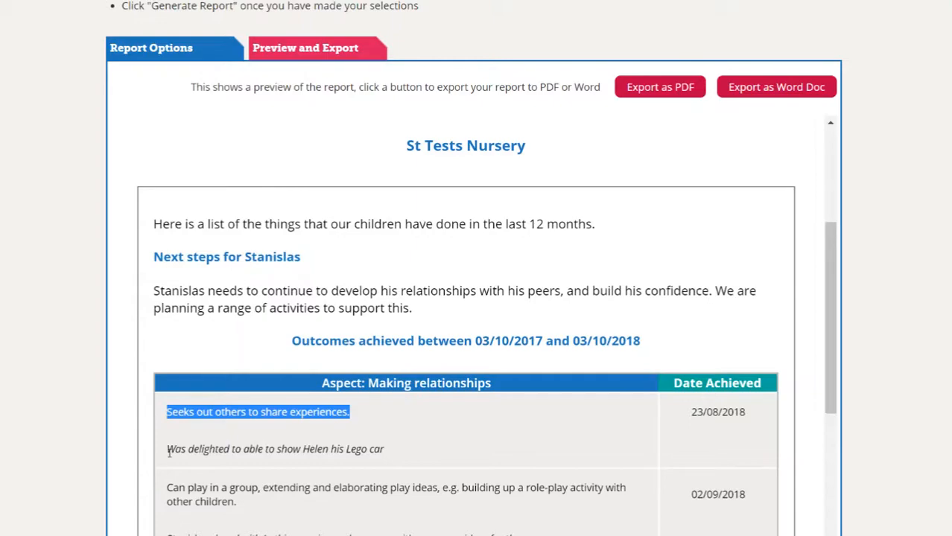
left_click_drag(169, 452, 404, 445)
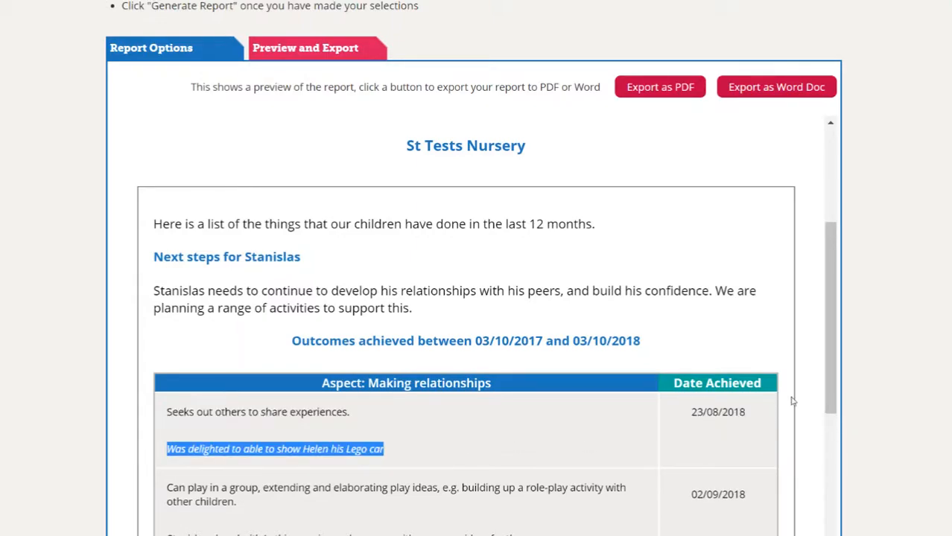
left_click_drag(829, 408, 829, 477)
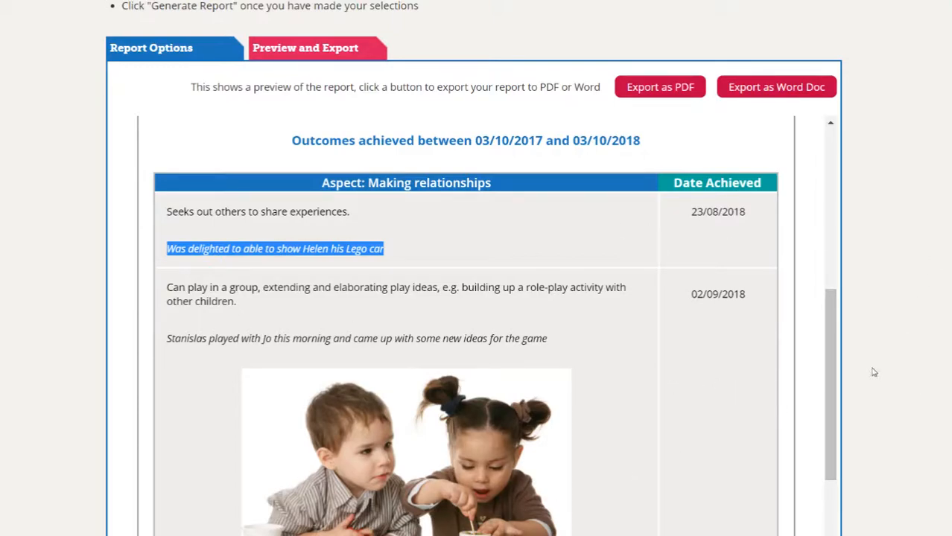
left_click_drag(831, 328, 841, 146)
scroll(700, 201, "up", 2)
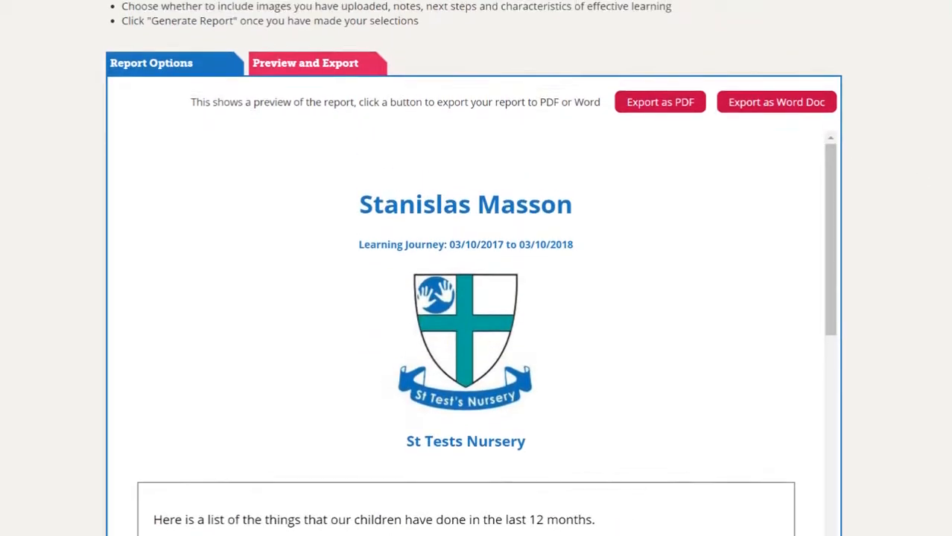